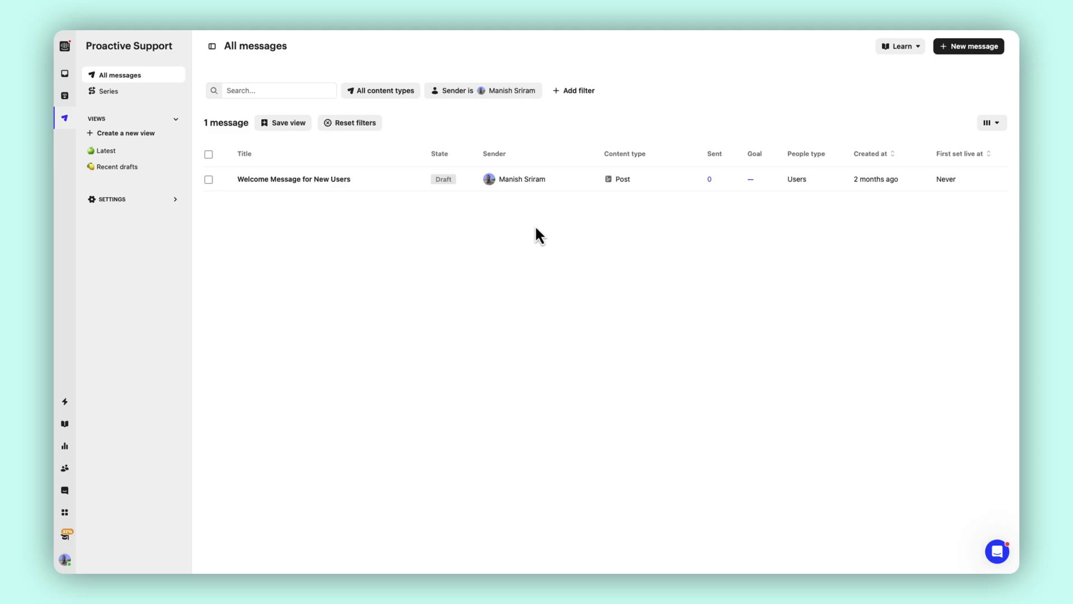
# Start a new message and preview the Welcome new users quick-starter template.
pyautogui.click(968, 48)
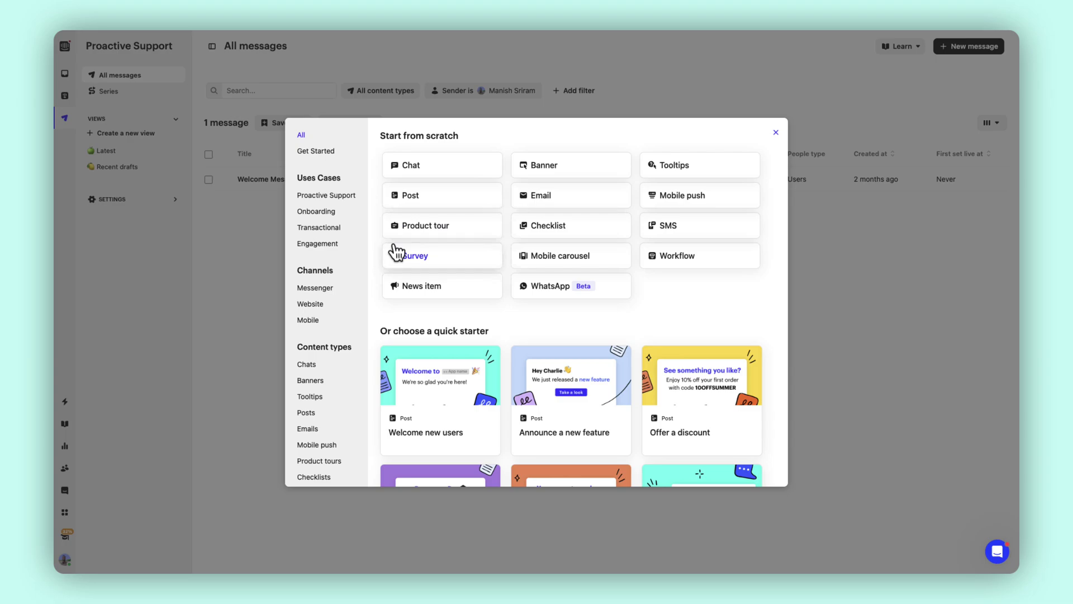
pyautogui.scroll(-1, 341, 326)
pyautogui.scroll(-3, 341, 325)
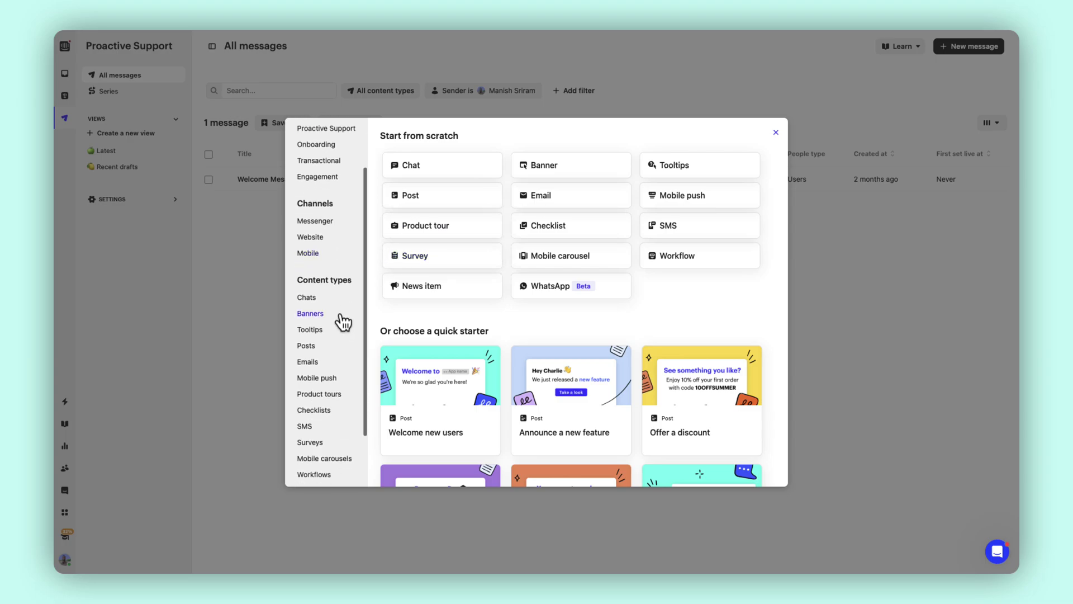
pyautogui.scroll(-2, 342, 324)
pyautogui.scroll(-1, 342, 323)
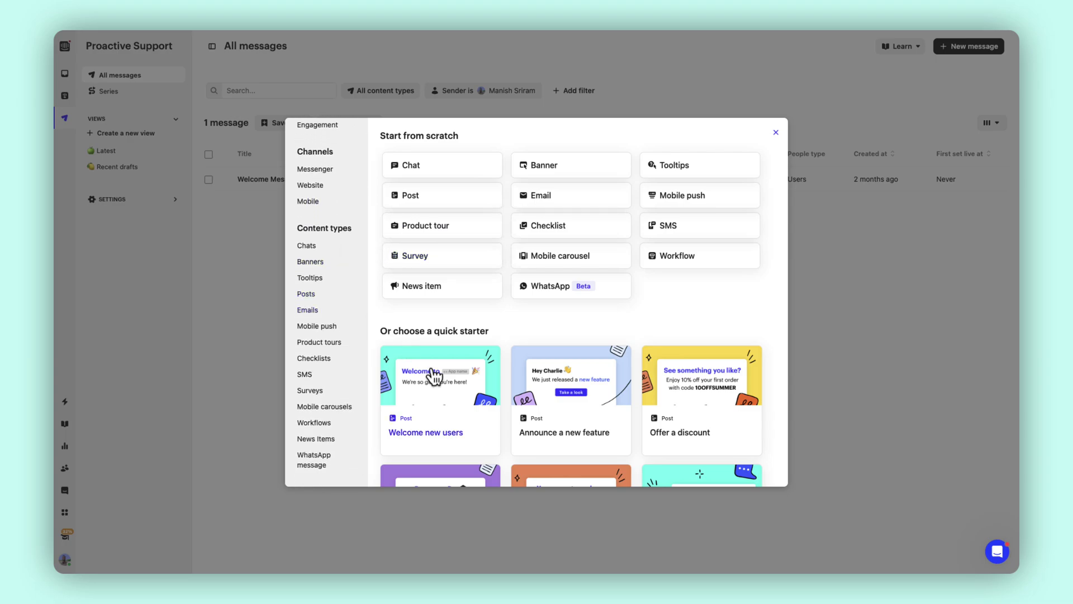
pyautogui.scroll(-2, 455, 398)
pyautogui.click(457, 388)
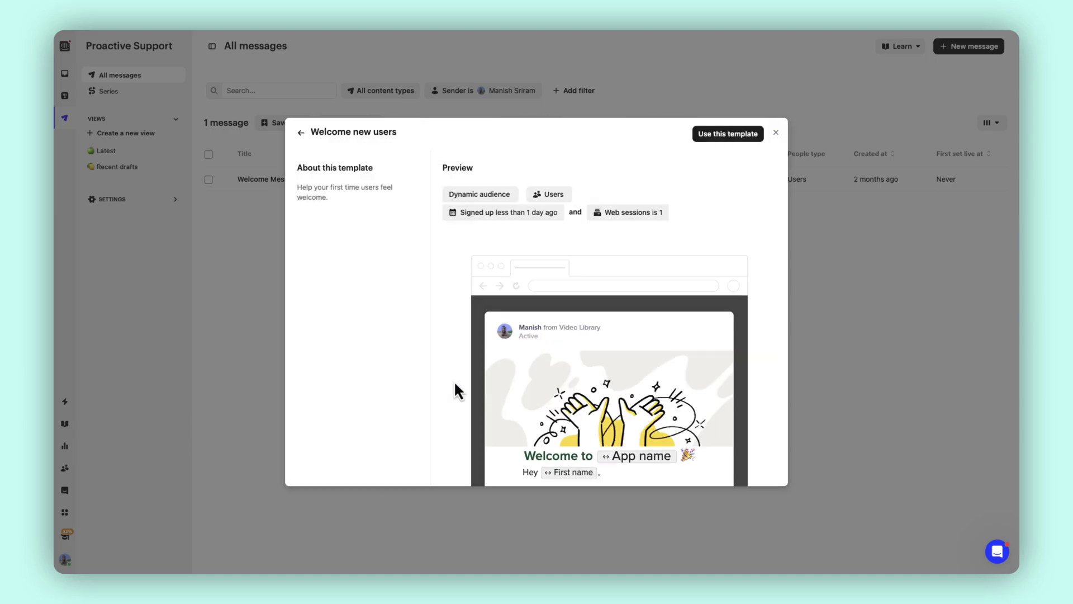
pyautogui.scroll(-3, 459, 389)
pyautogui.scroll(-2, 462, 386)
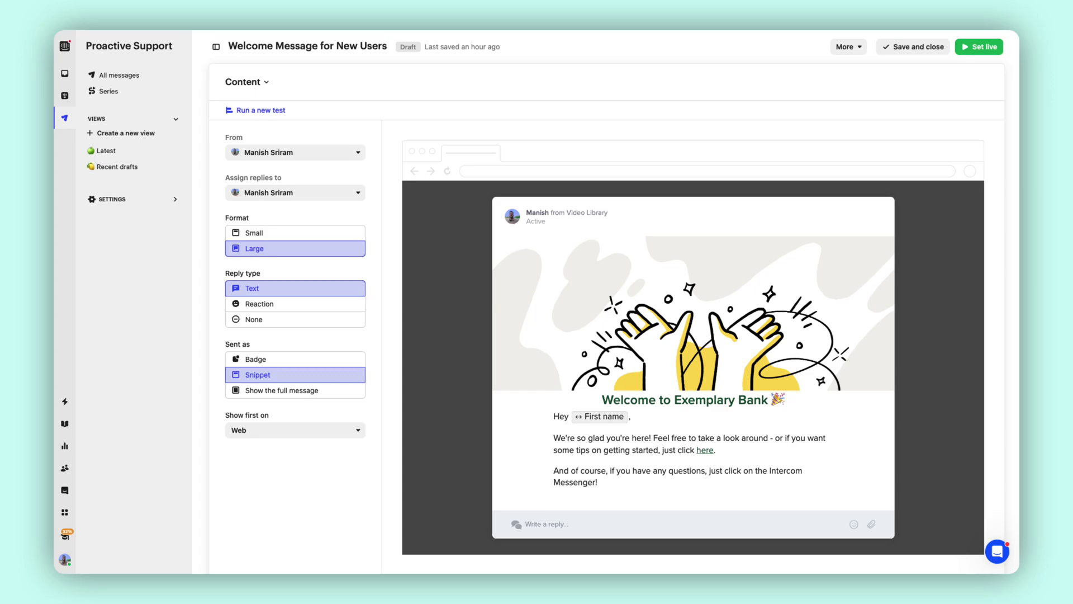
# Expand the draft's Rules section to reveal its Triggers and Audience settings.
pyautogui.scroll(-5, 200, 250)
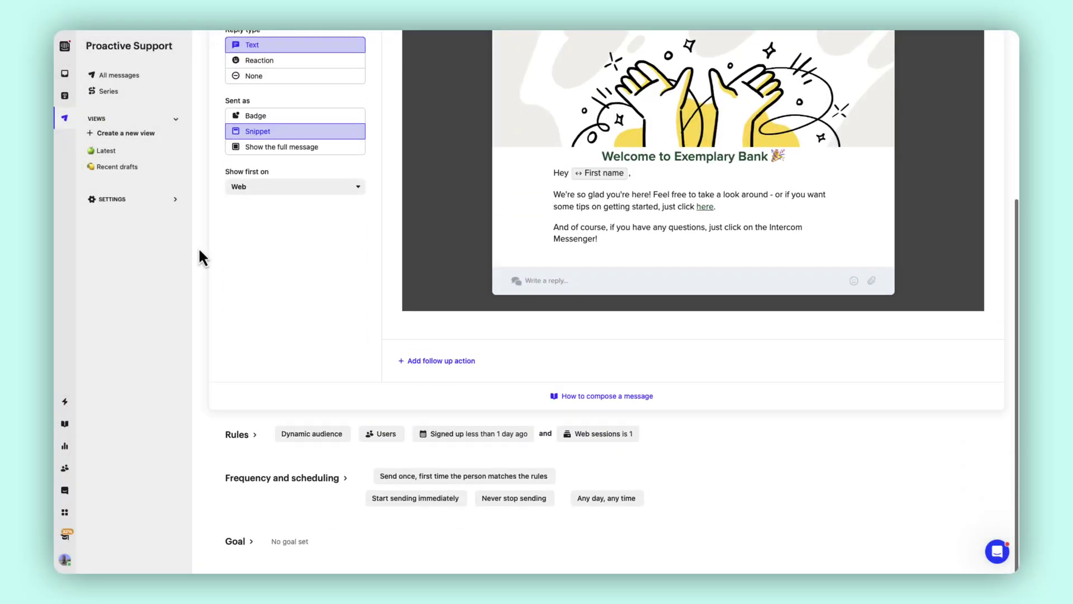
pyautogui.click(279, 435)
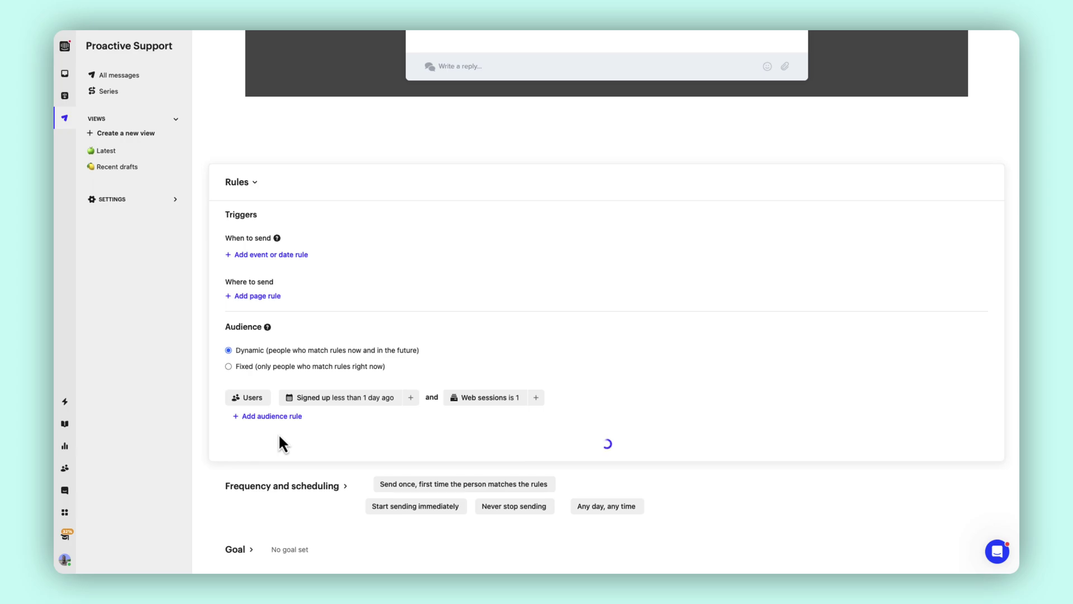
# Add a First seen trigger, then remove it so no event or date trigger remains.
pyautogui.click(285, 256)
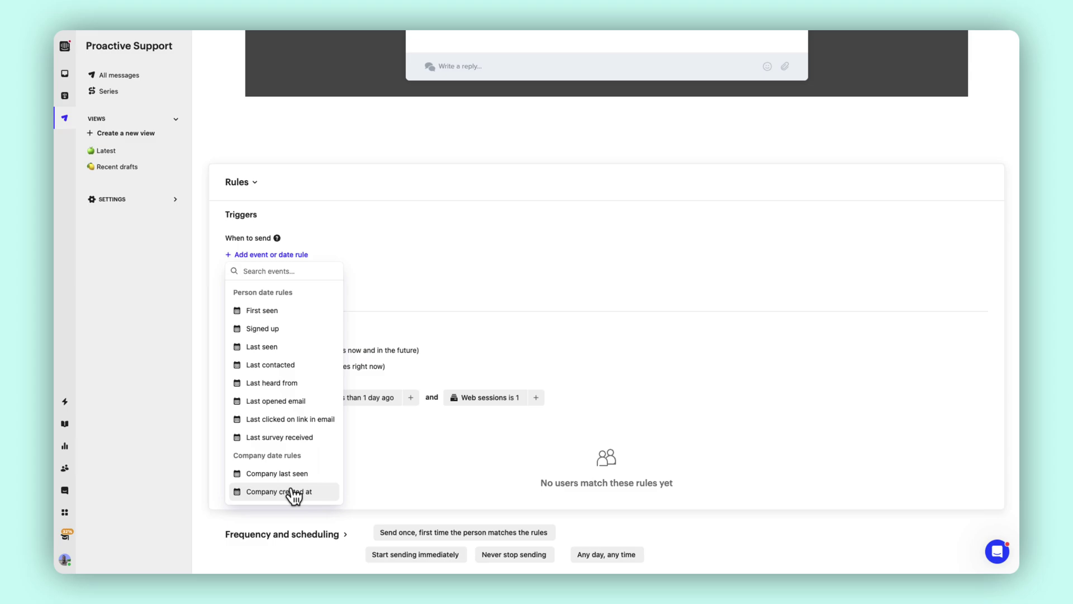
pyautogui.click(262, 311)
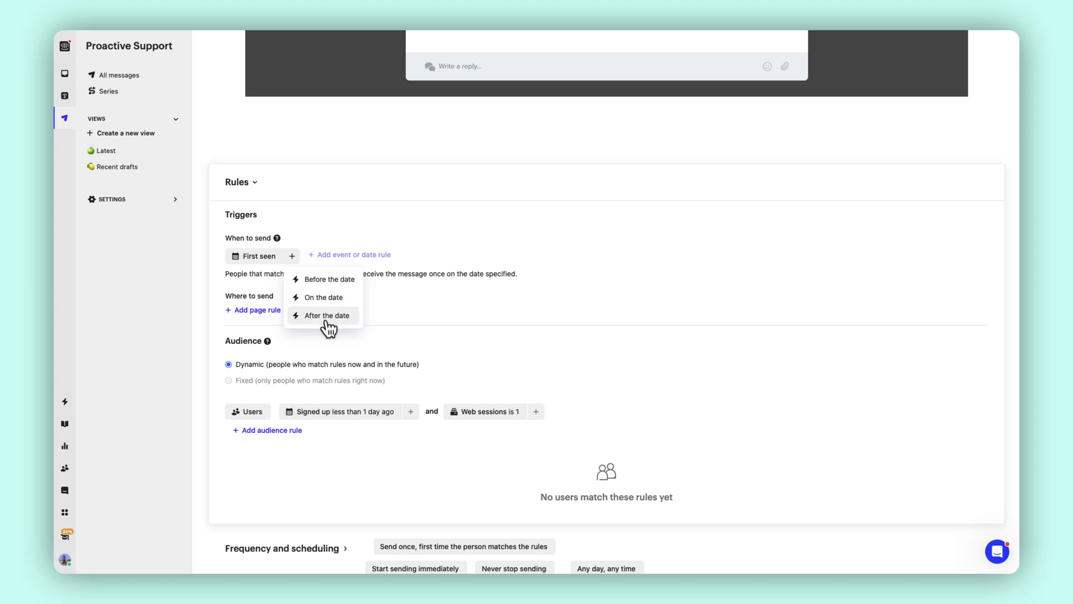
pyautogui.click(439, 261)
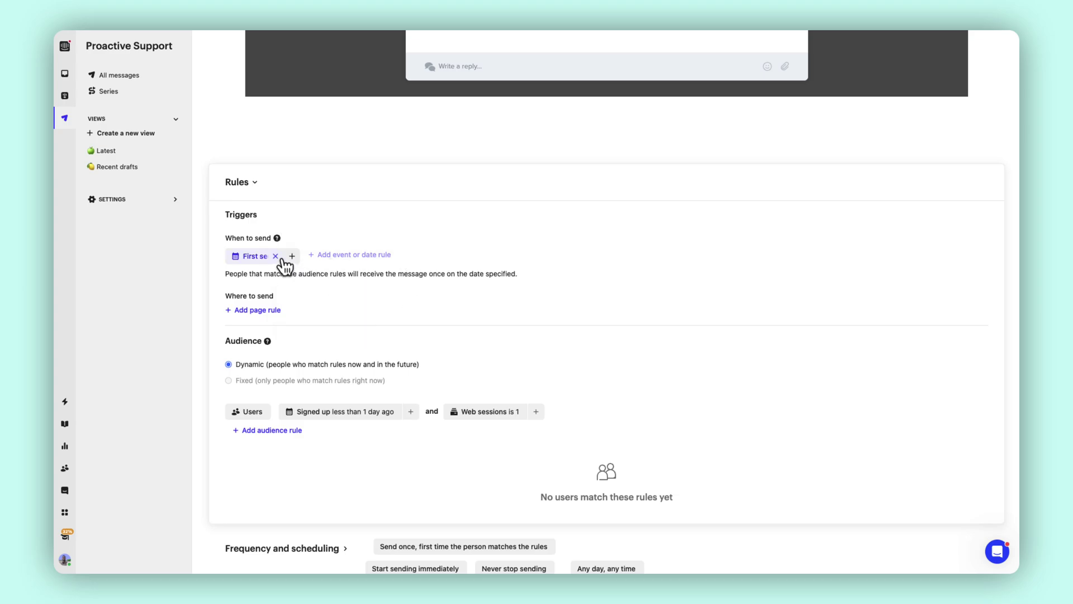
pyautogui.click(277, 259)
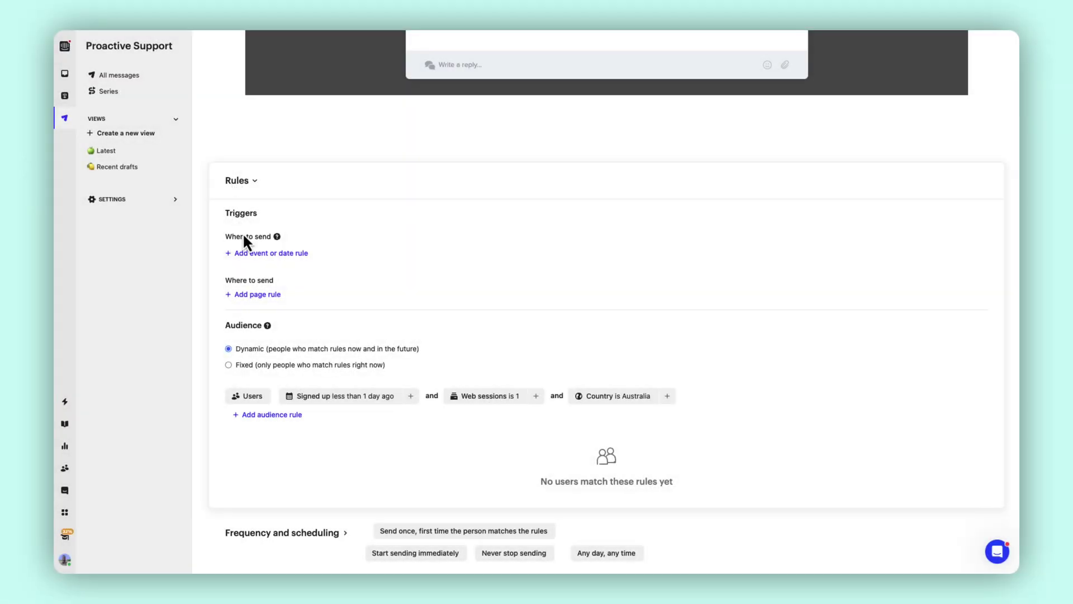
# Add a page rule requiring the URL to contain the pasted Intercom videos-home address.
pyautogui.click(254, 294)
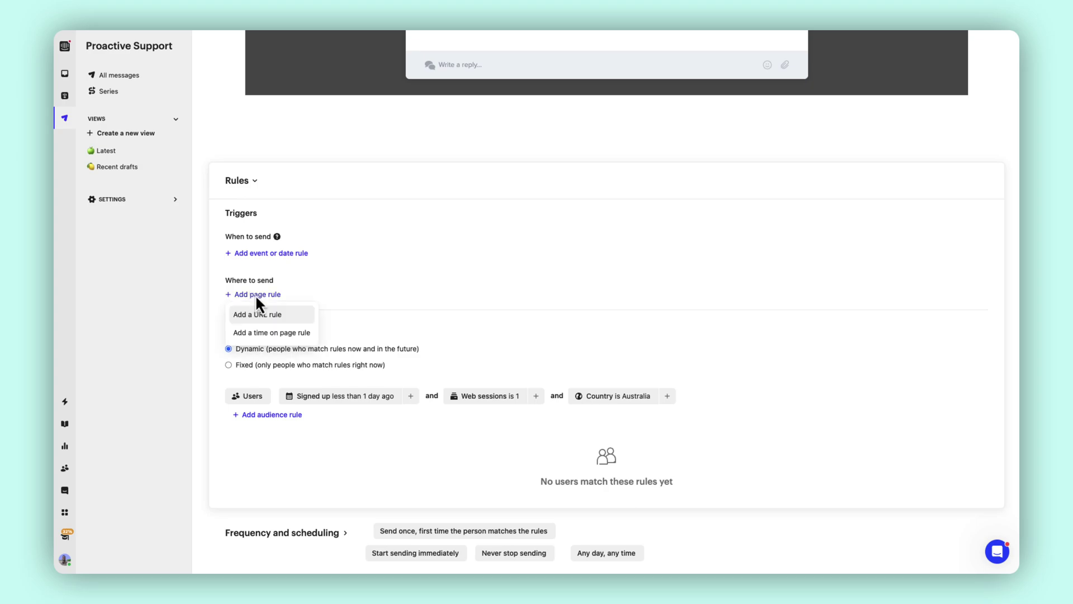
pyautogui.click(268, 314)
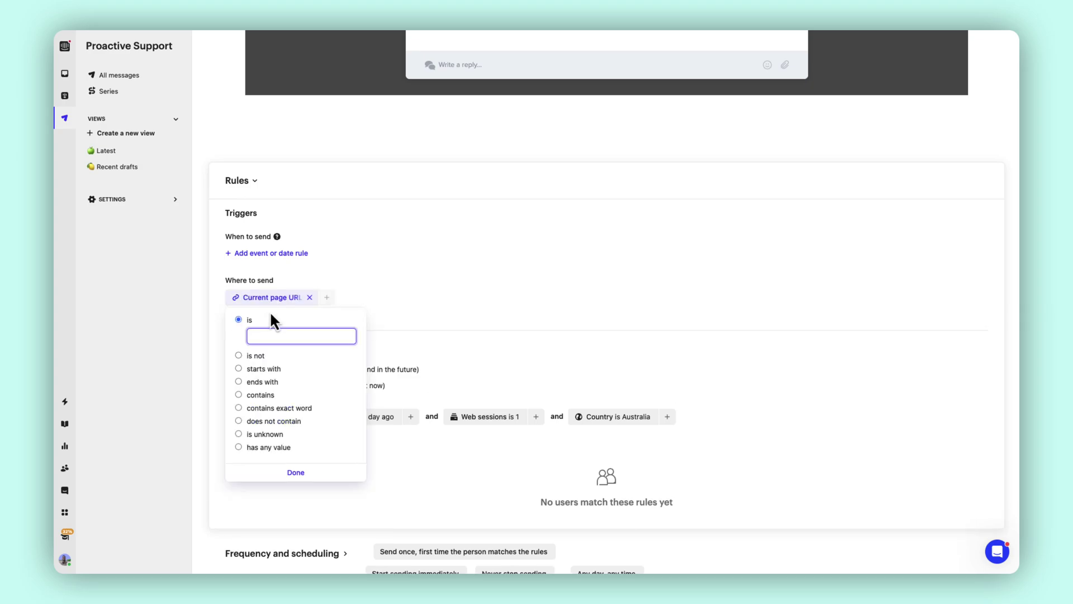
pyautogui.click(264, 391)
pyautogui.hotkey('ctrl', 'v')
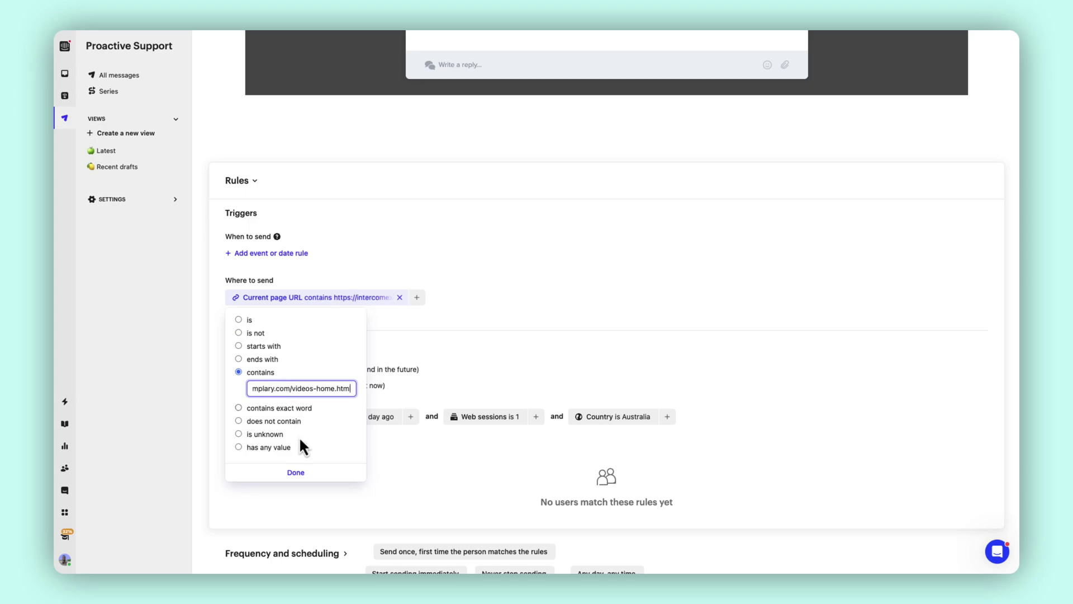
pyautogui.click(297, 474)
# Add a page rule requiring 5 seconds on the current page.
pyautogui.click(271, 316)
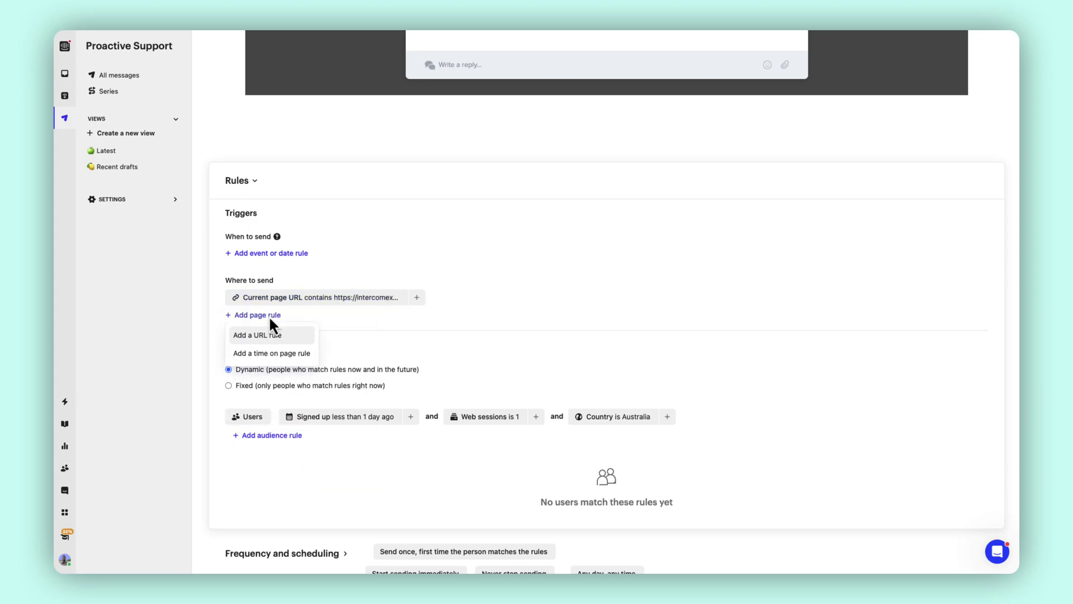
pyautogui.click(258, 357)
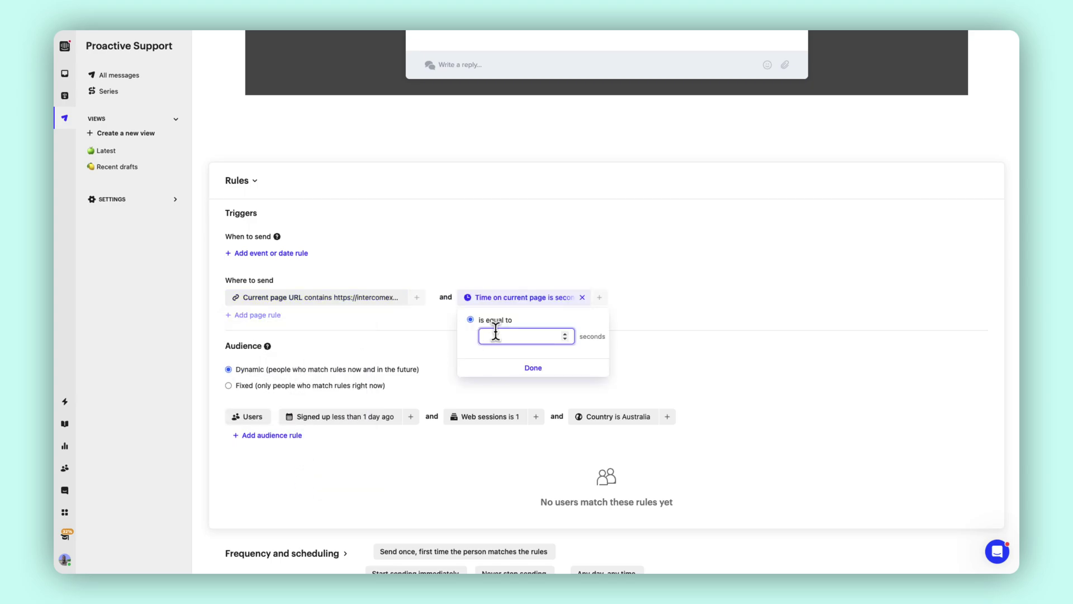
pyautogui.write('5')
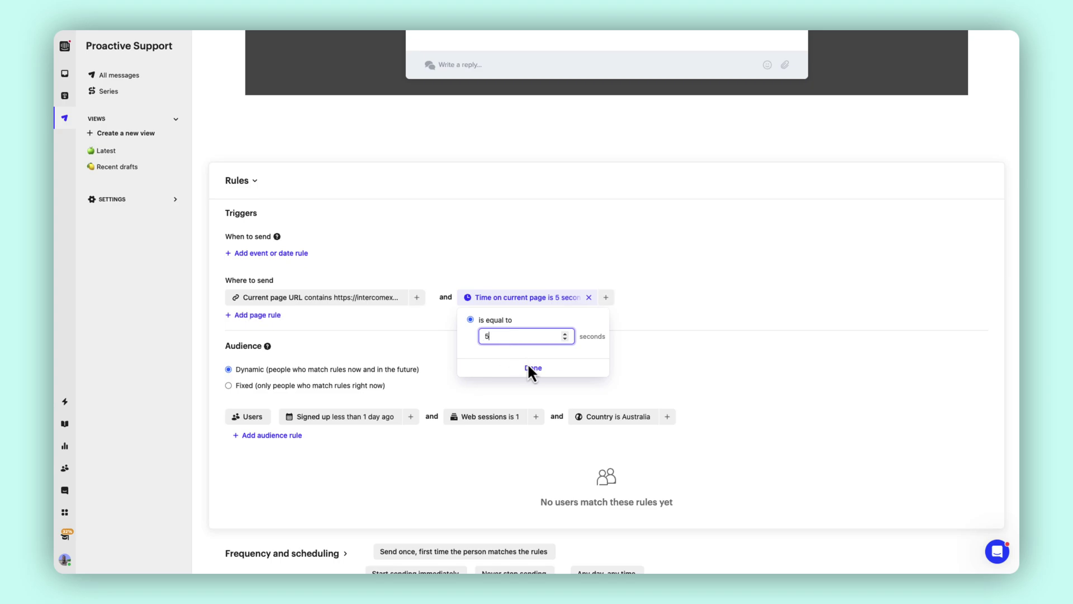
pyautogui.click(533, 369)
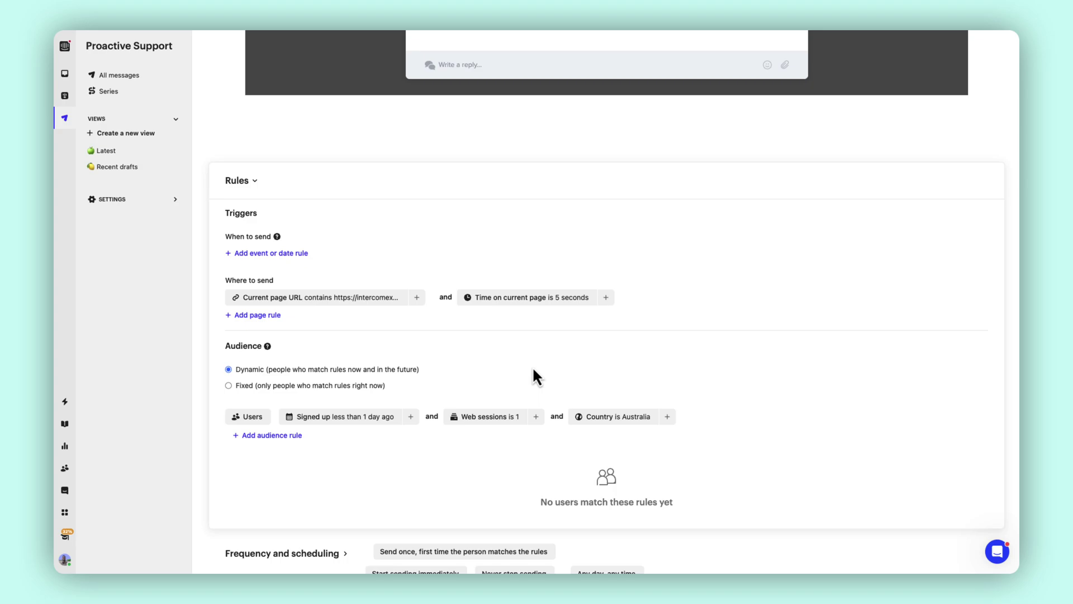
# Switch the audience briefly to fixed, then back to dynamic for future matches.
pyautogui.scroll(-2, 532, 366)
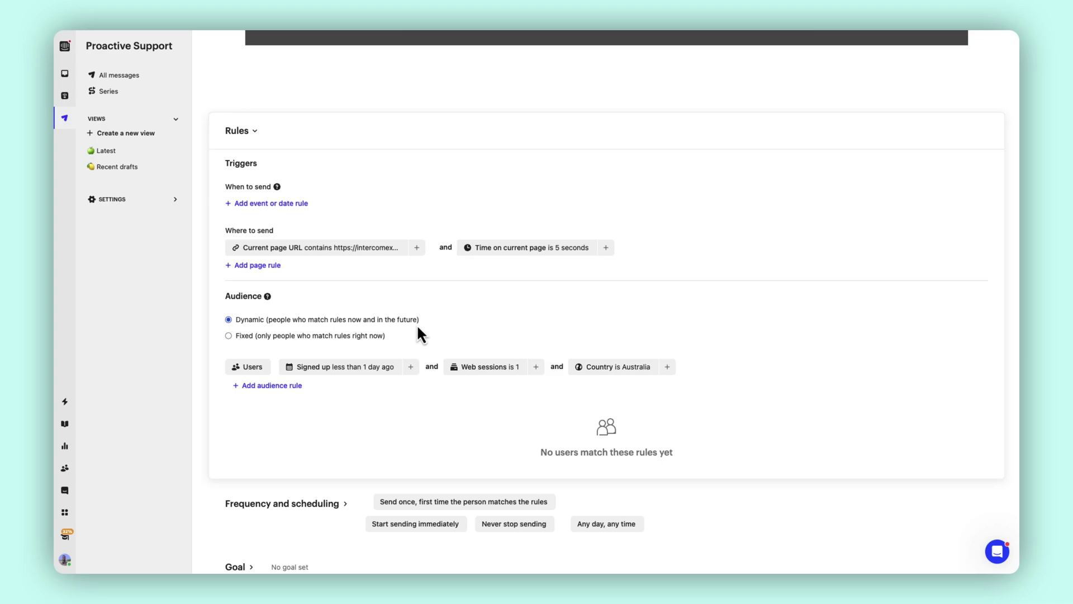
pyautogui.click(295, 338)
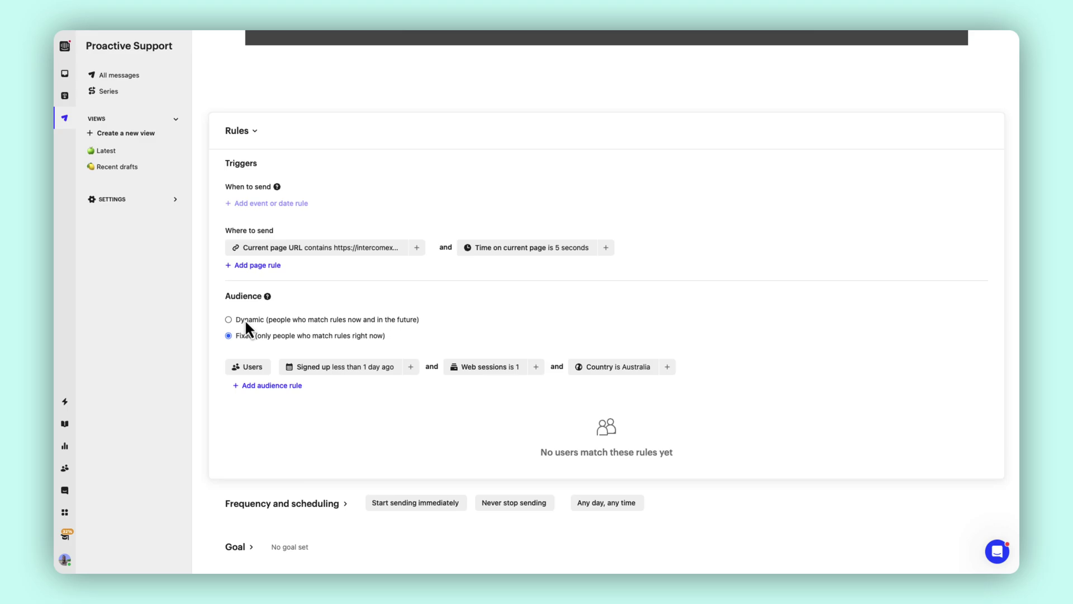
pyautogui.click(246, 323)
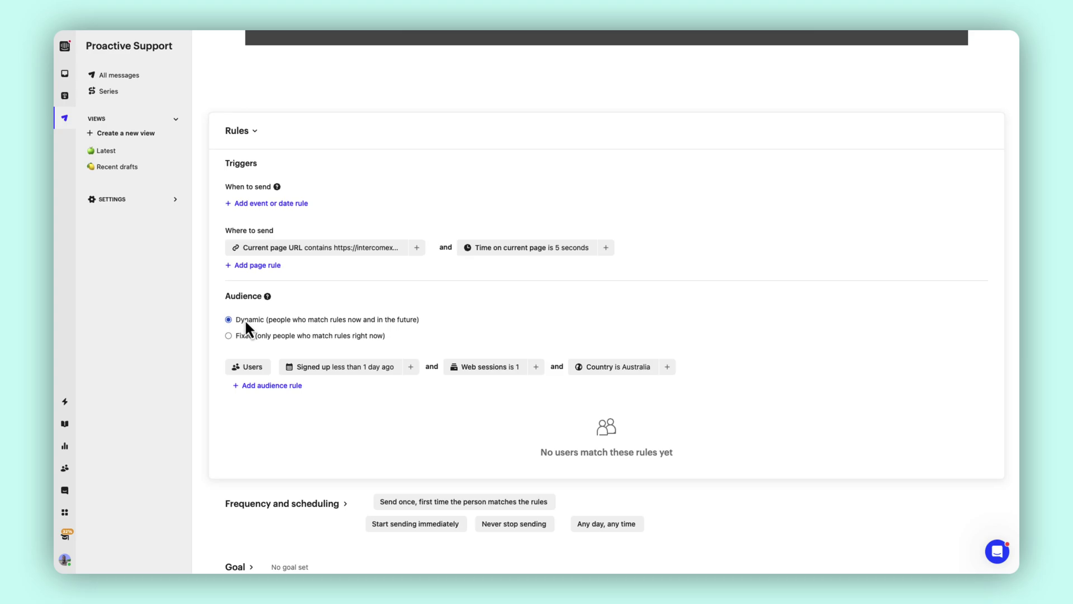
# Add an audience rule Loan Type is Personal Loan.
pyautogui.click(277, 394)
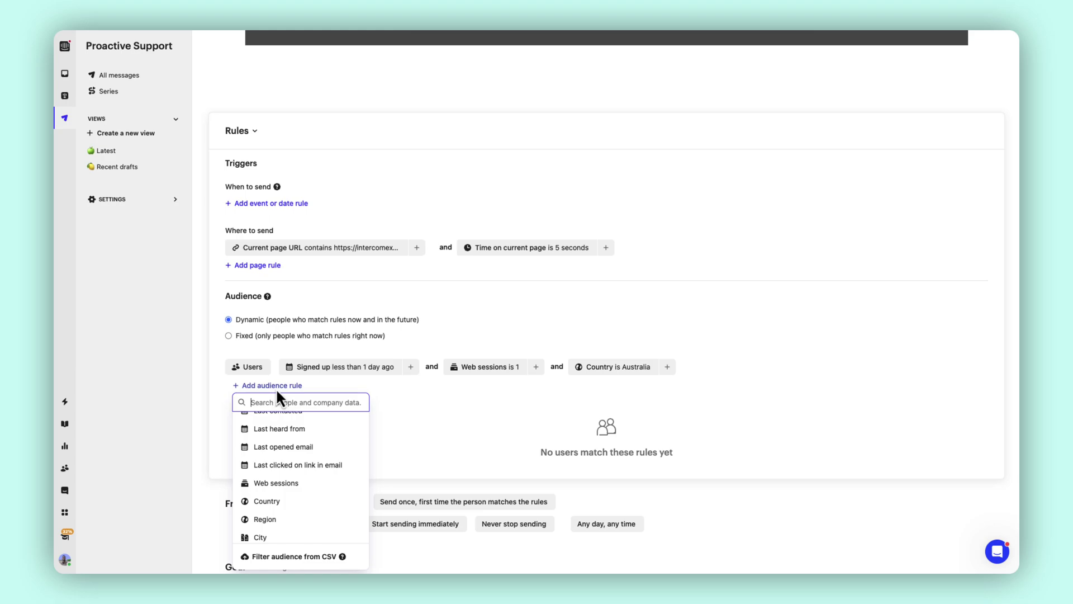
pyautogui.scroll(-3, 292, 466)
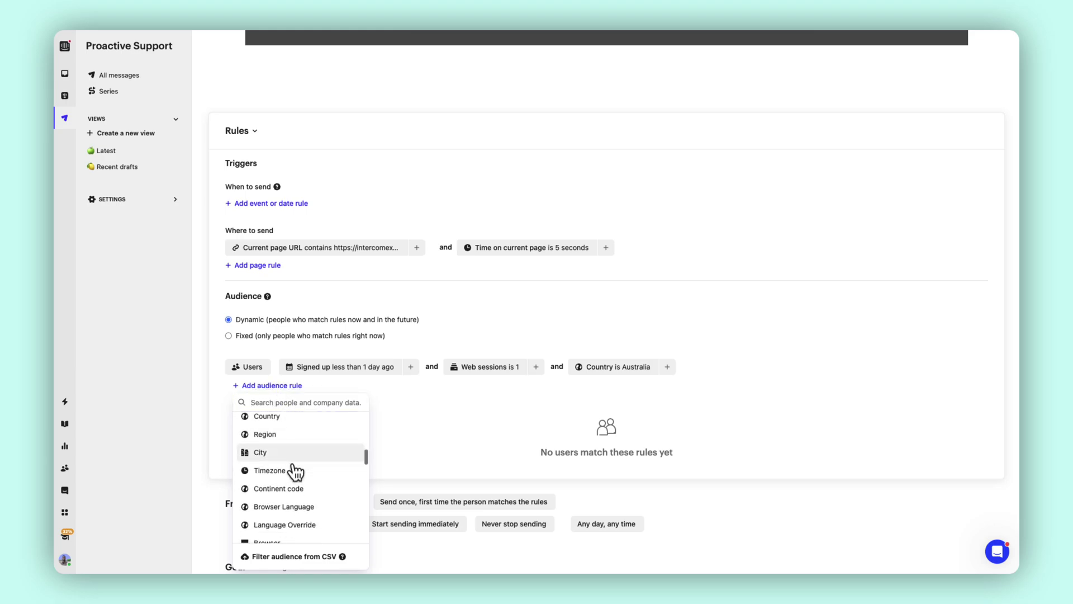
pyautogui.scroll(-1, 294, 468)
pyautogui.scroll(-1, 292, 468)
pyautogui.scroll(-2, 293, 469)
pyautogui.scroll(-2, 294, 469)
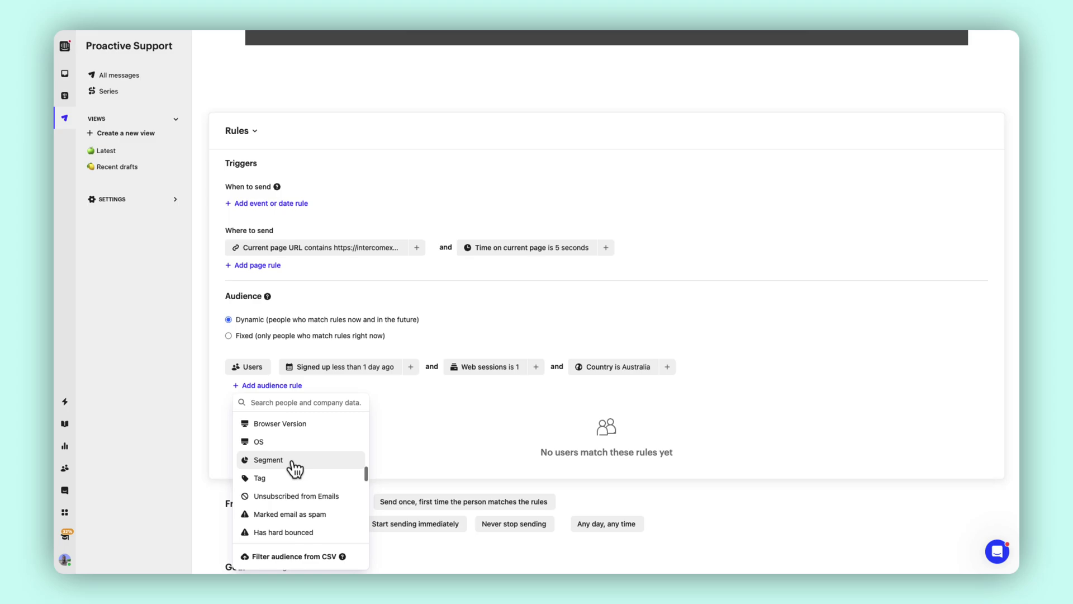
pyautogui.scroll(-1, 295, 470)
pyautogui.scroll(-2, 296, 469)
pyautogui.scroll(-2, 295, 469)
pyautogui.scroll(-2, 296, 469)
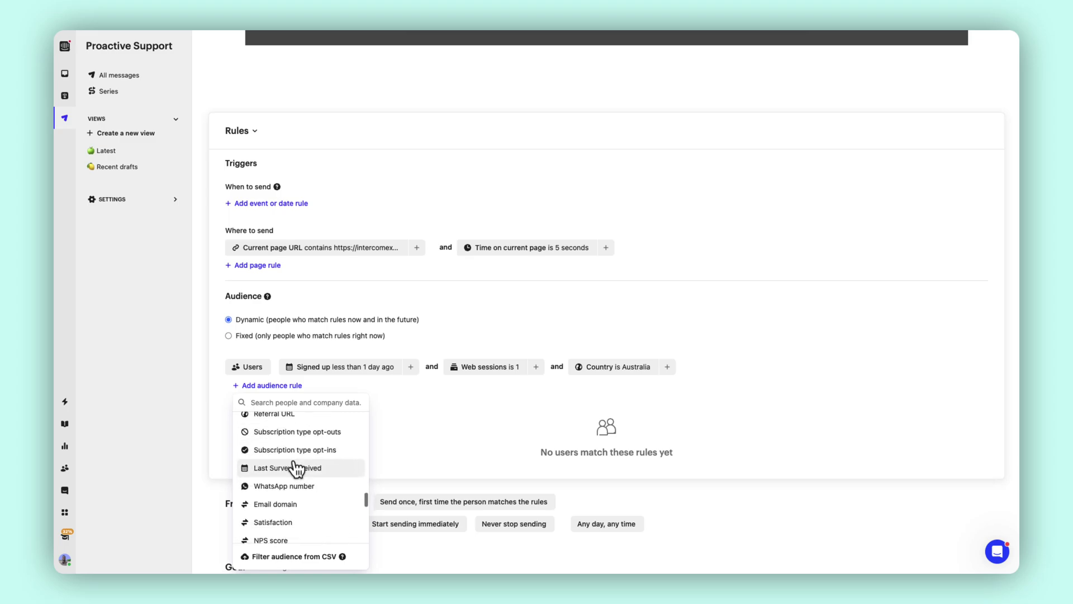
pyautogui.scroll(-1, 296, 469)
pyautogui.scroll(-4, 297, 470)
pyautogui.scroll(-1, 288, 461)
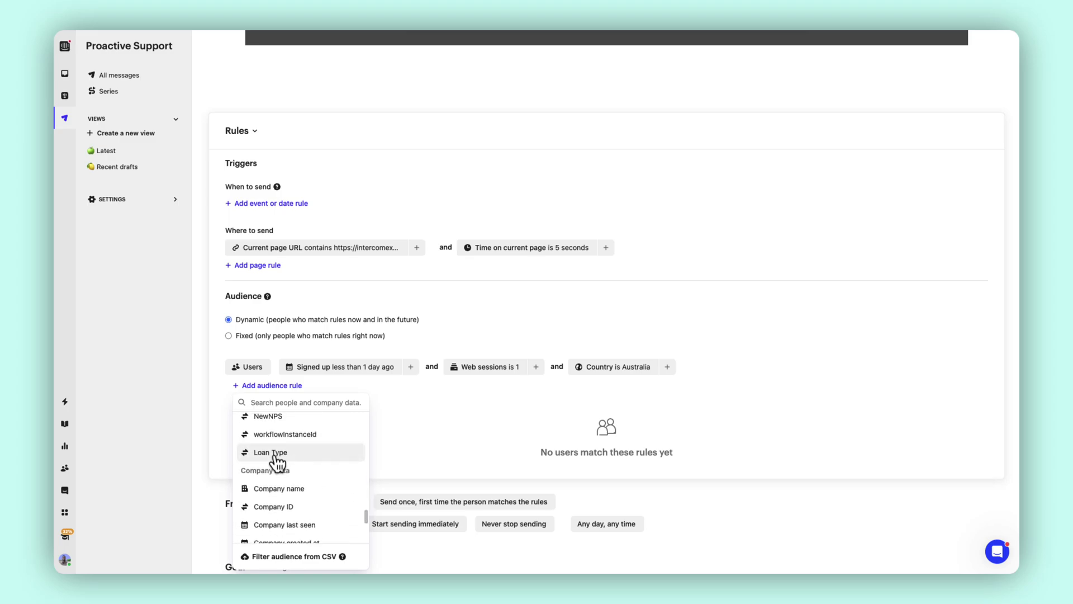
pyautogui.click(275, 452)
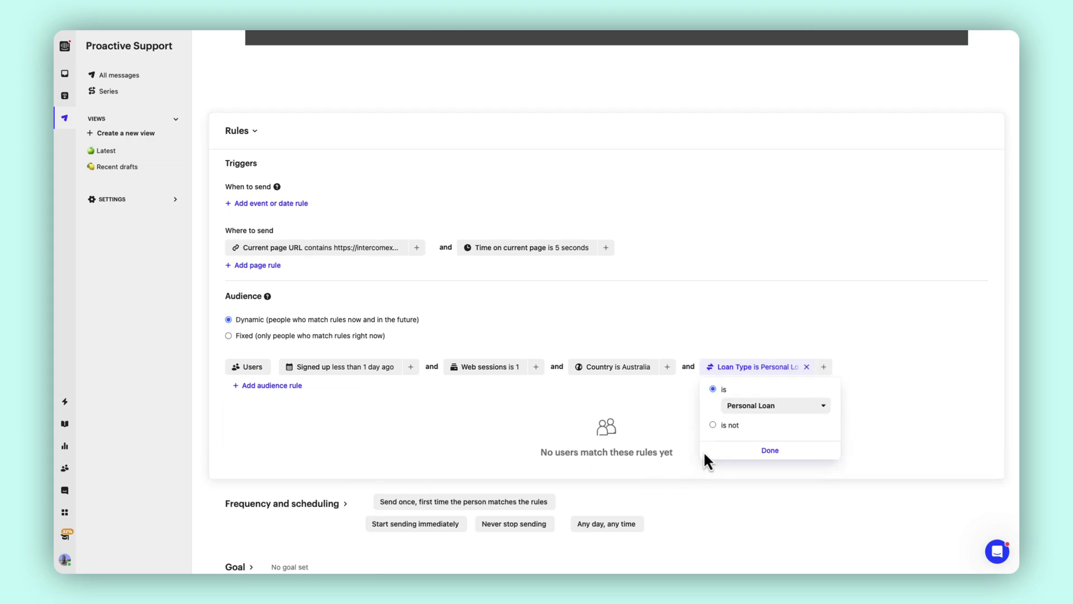
pyautogui.click(771, 451)
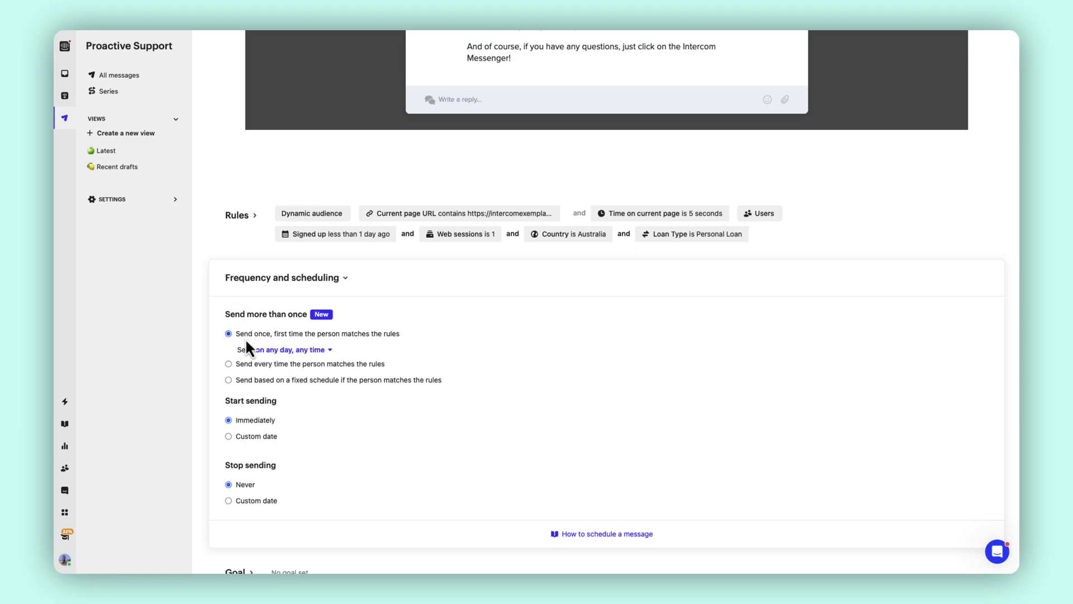
# Send the message every time rules match, limited to once every 3 weeks.
pyautogui.click(281, 353)
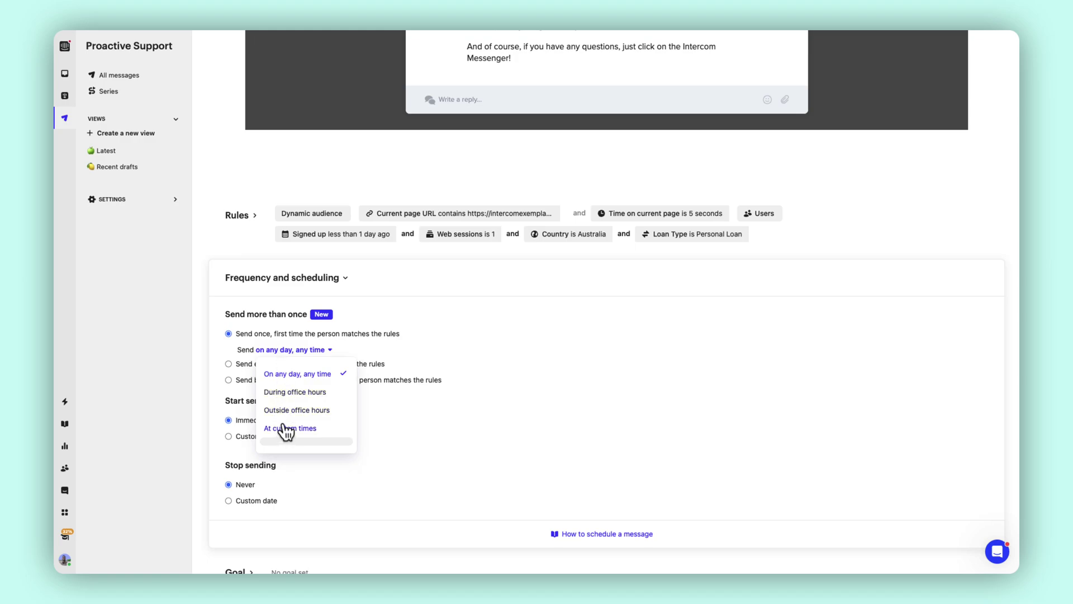
pyautogui.click(238, 365)
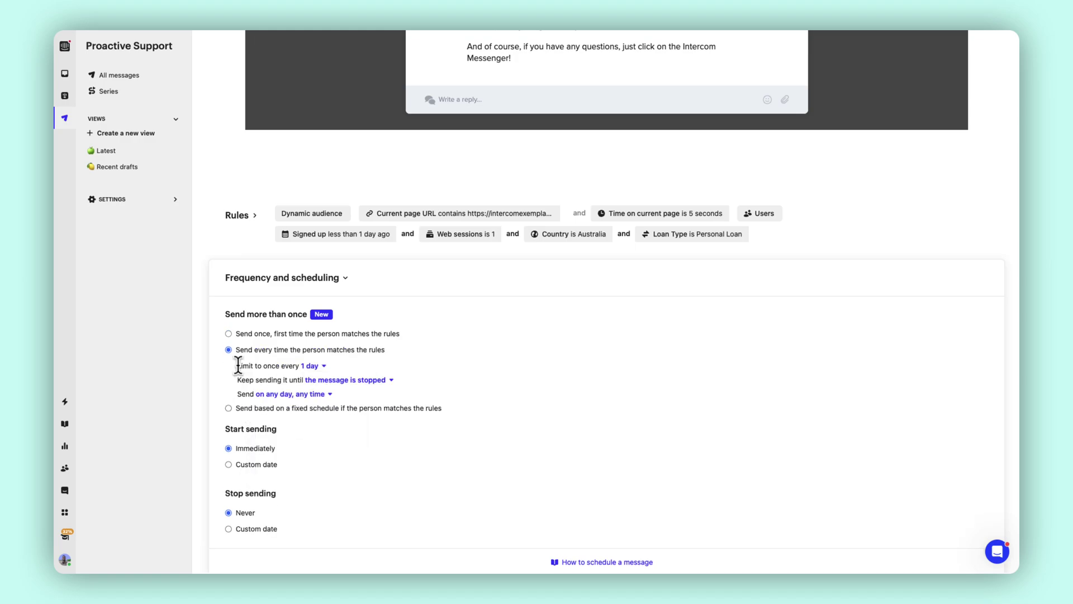
pyautogui.click(311, 366)
pyautogui.click(352, 407)
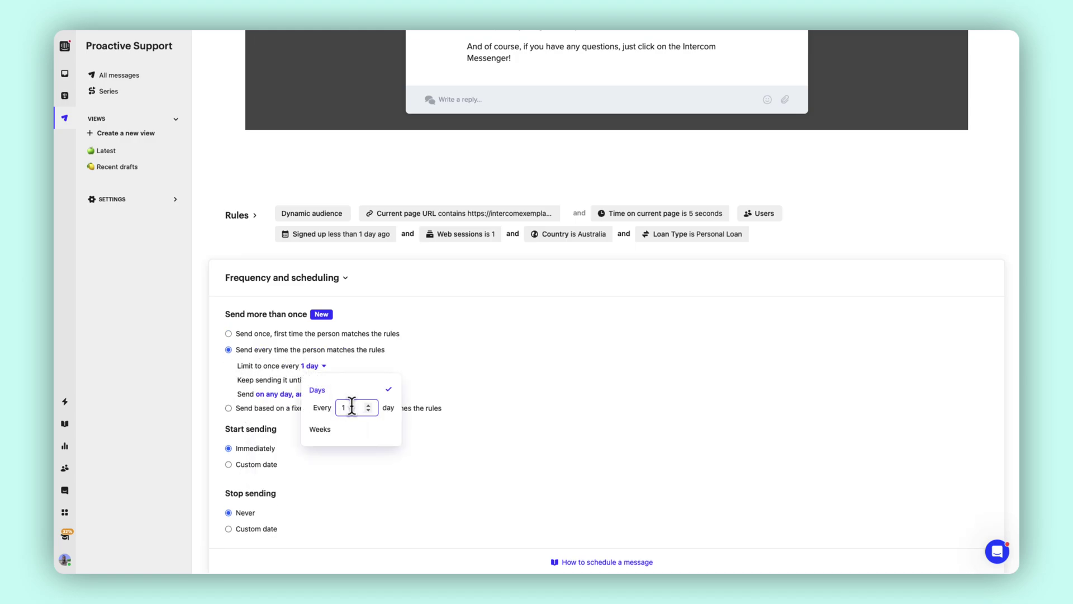
pyautogui.click(347, 428)
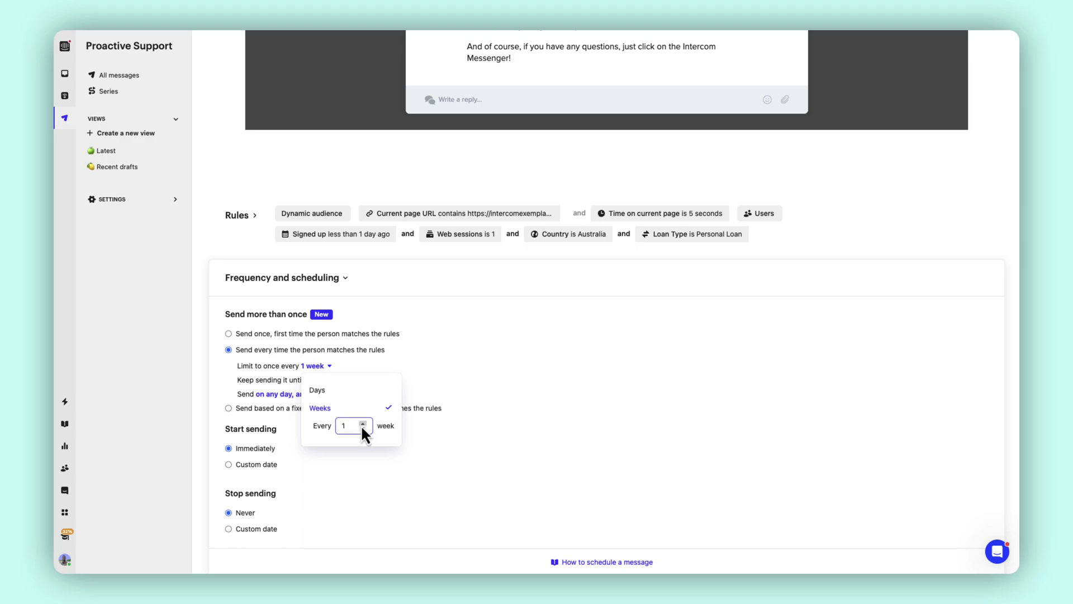
pyautogui.doubleClick(362, 424)
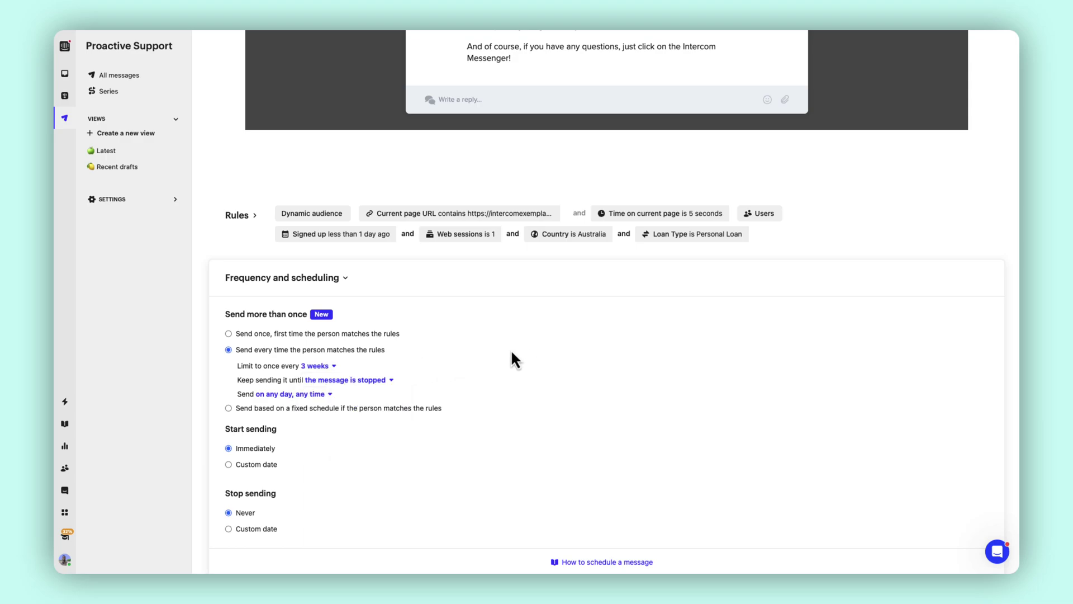
# Use custom start and stop dates, with sending stopping on April 16, 2024.
pyautogui.scroll(-1, 287, 433)
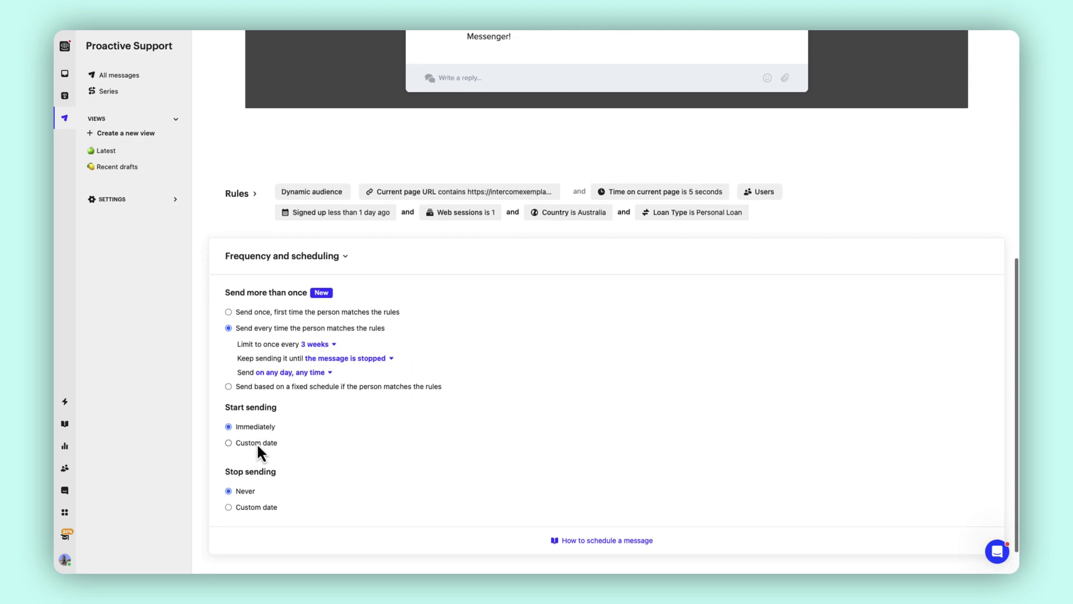
pyautogui.click(256, 443)
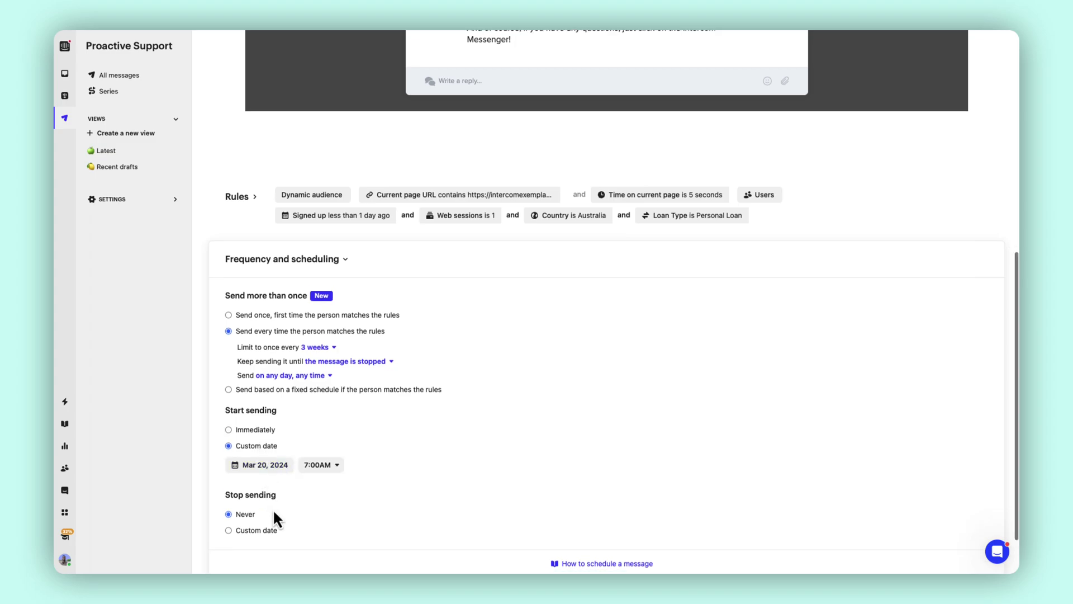
pyautogui.click(265, 531)
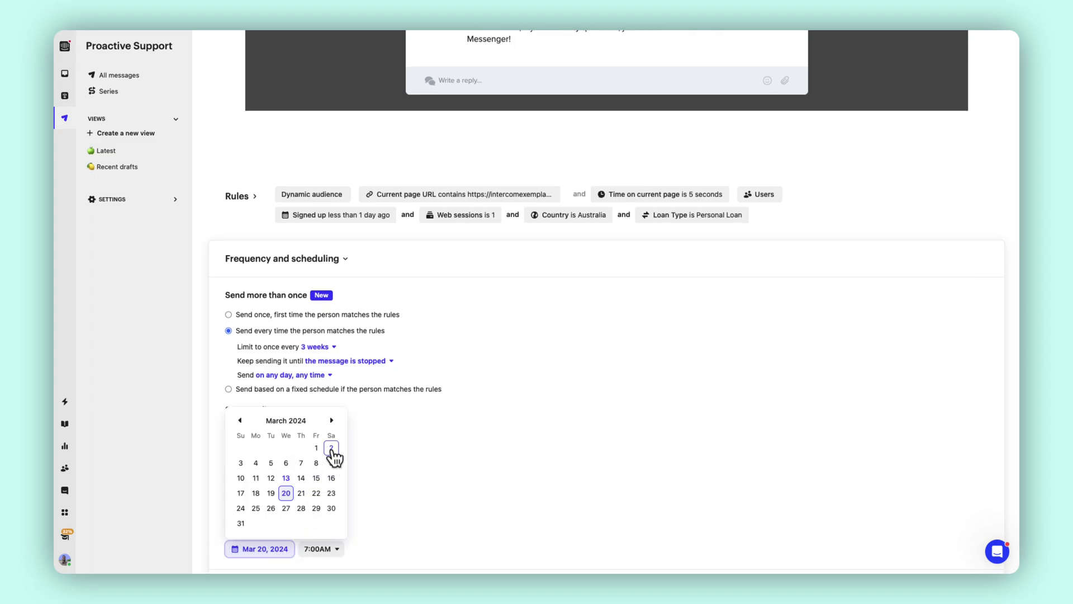
pyautogui.click(331, 421)
pyautogui.click(270, 479)
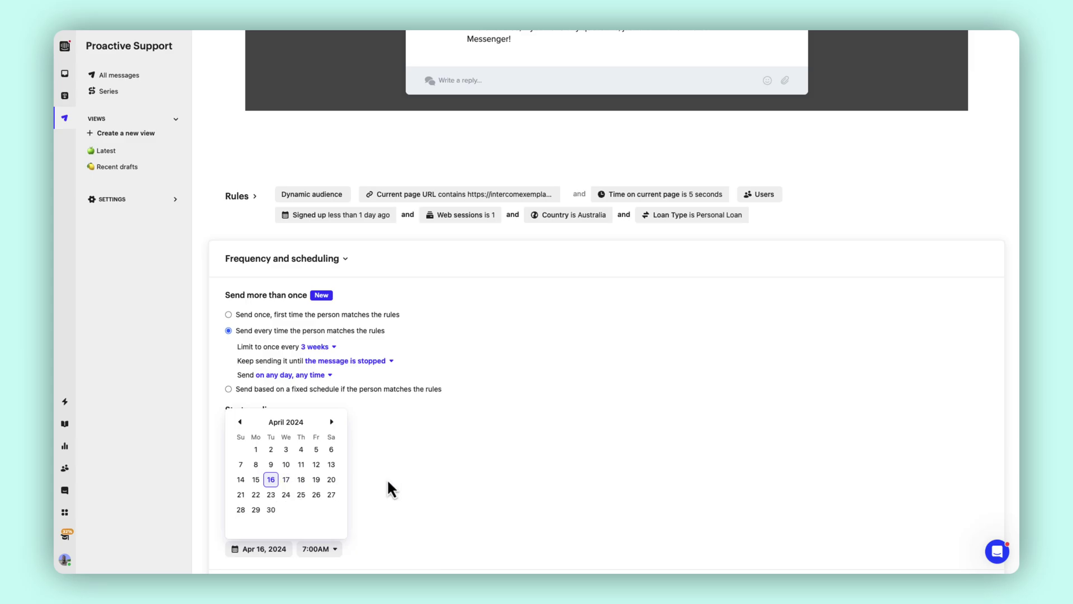
pyautogui.click(484, 471)
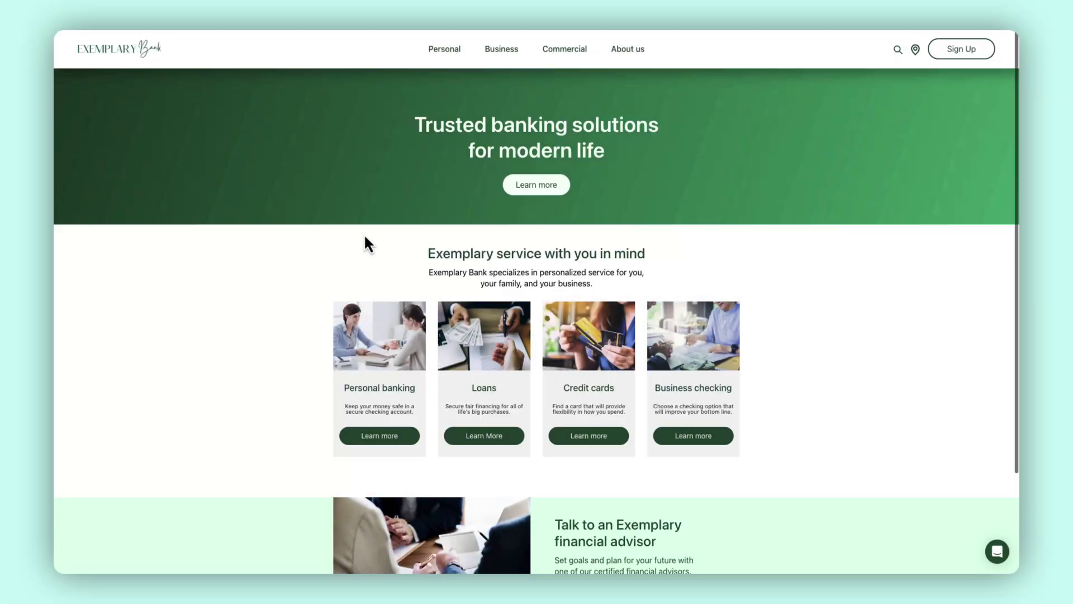
pyautogui.scroll(-1, 365, 236)
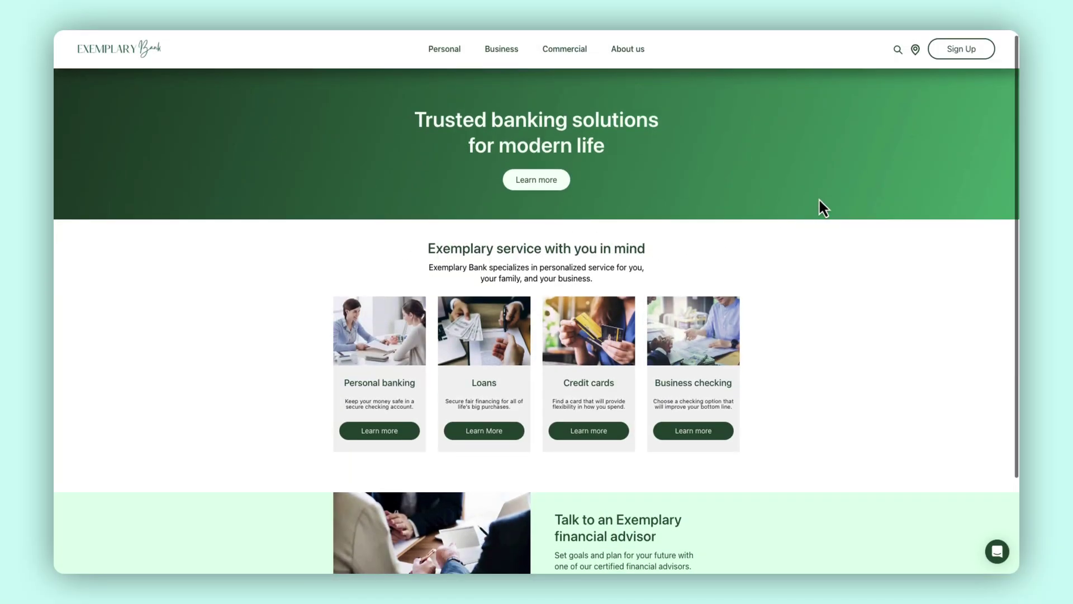
pyautogui.scroll(1, 909, 132)
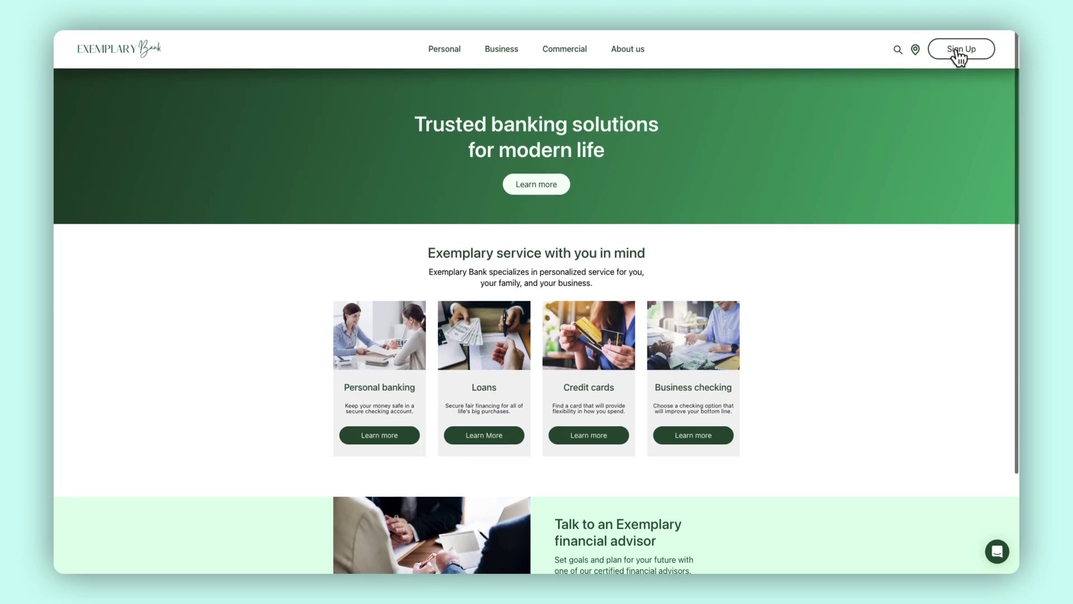